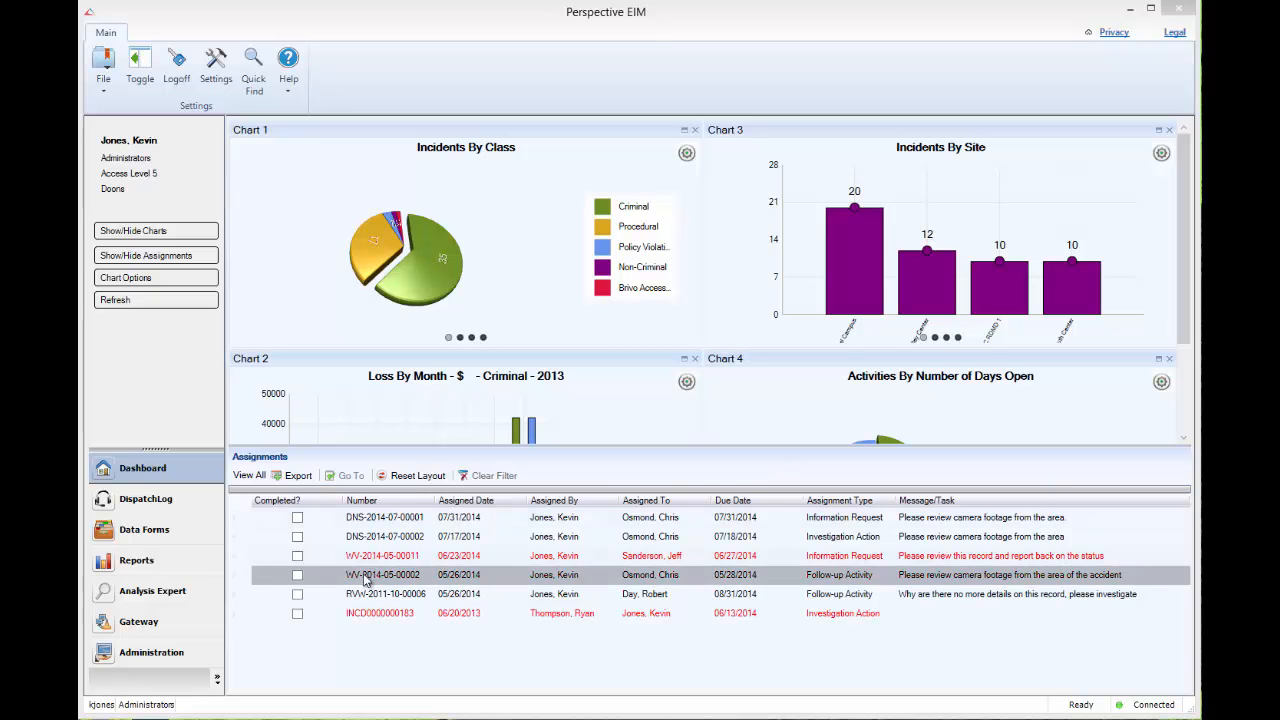
Open the Incidents data form and add a new incident record.
left_click(158, 540)
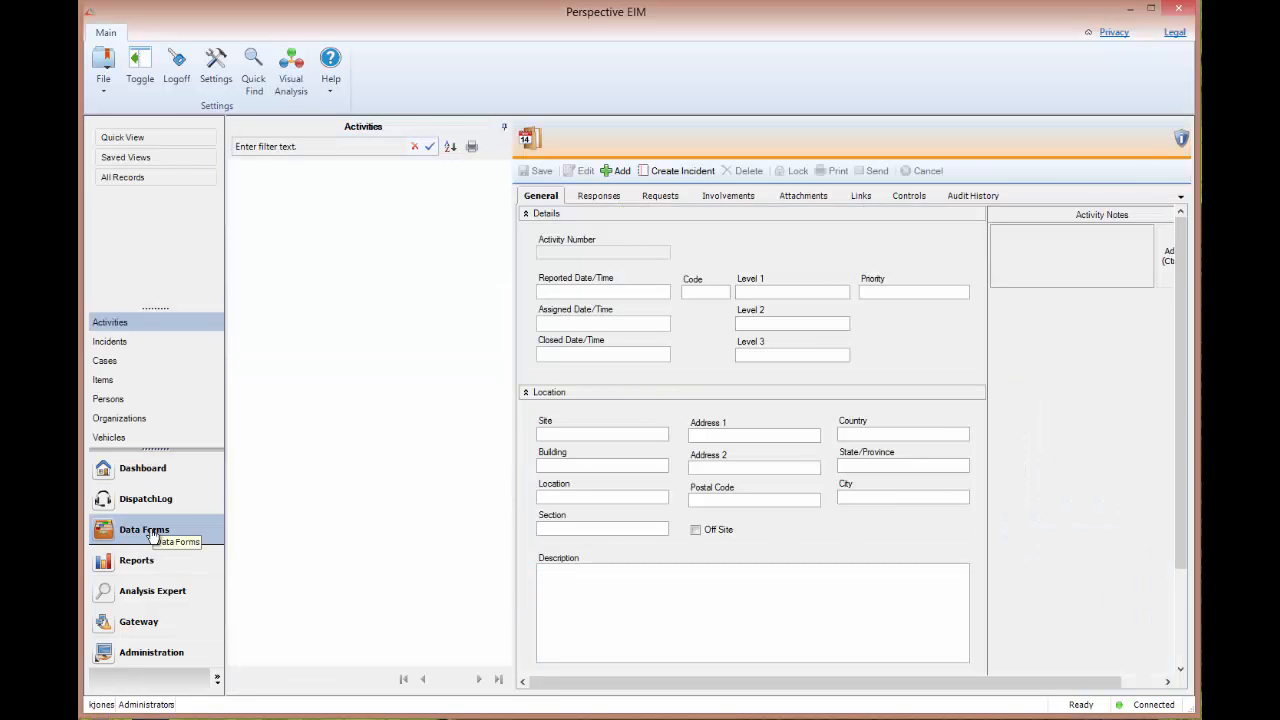
left_click(118, 345)
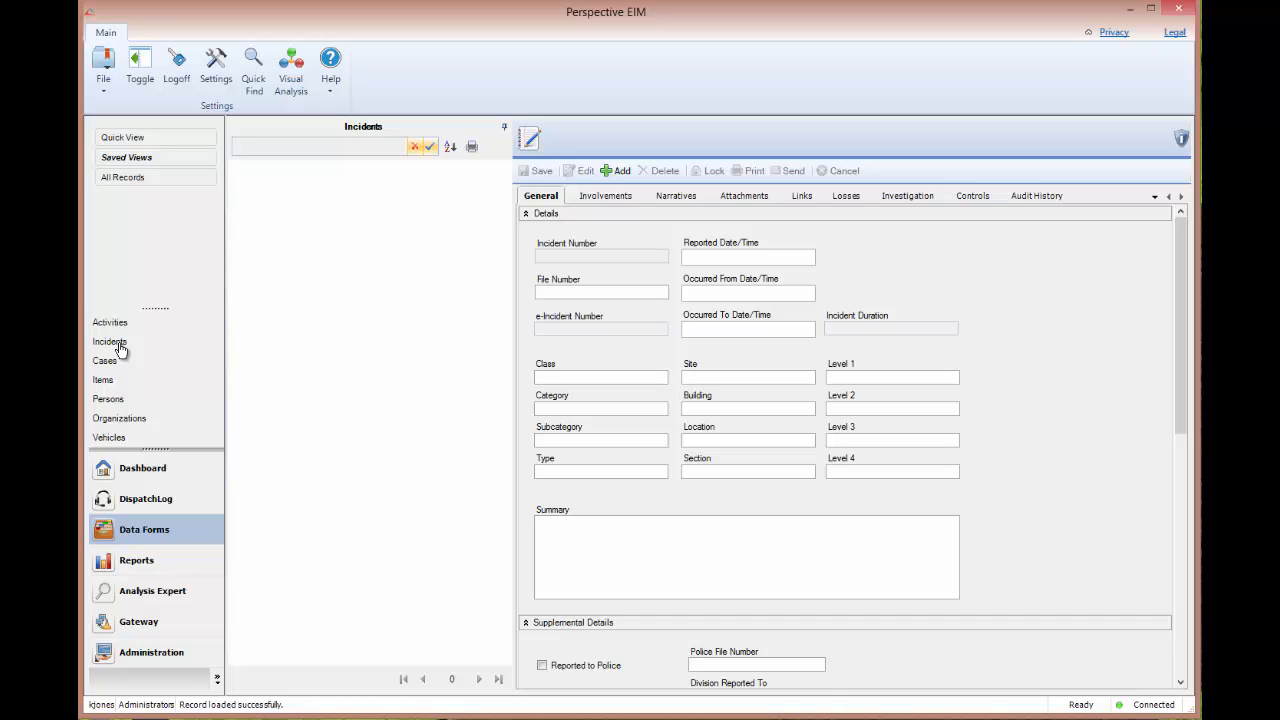
left_click(605, 174)
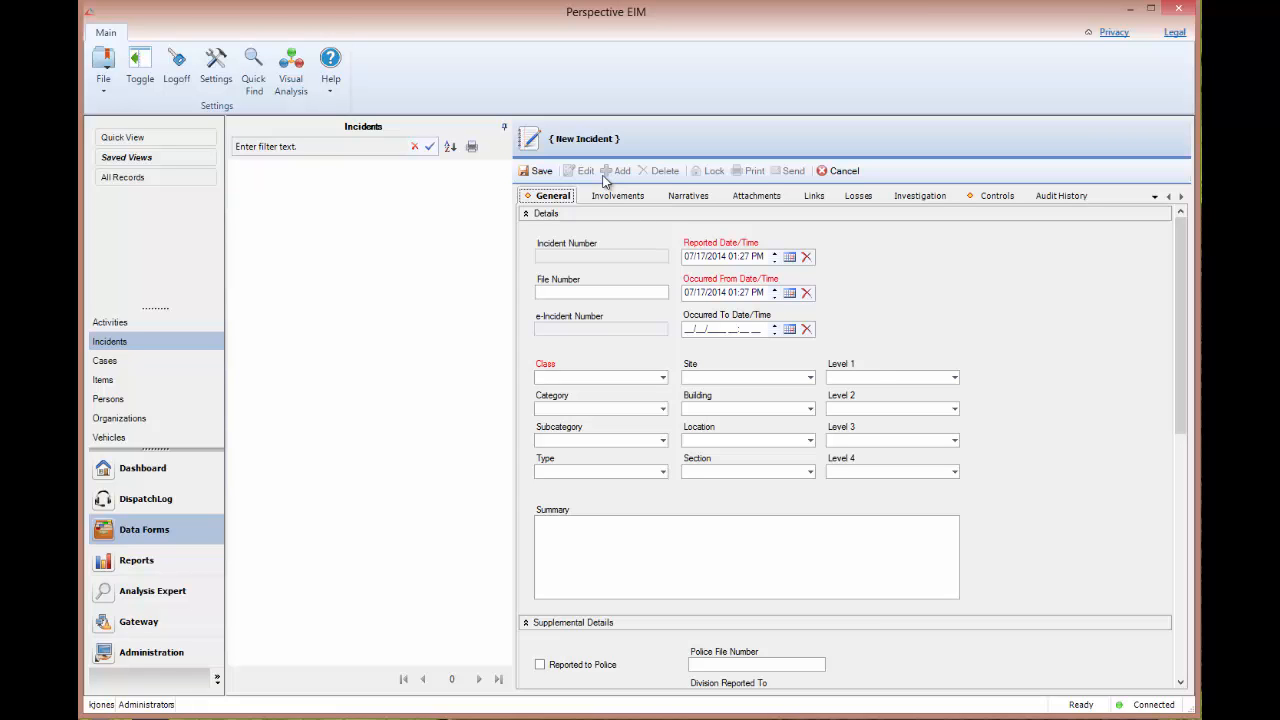
Auto-hide the Incidents listing pane, reveal it and pin it back in place.
left_click(505, 129)
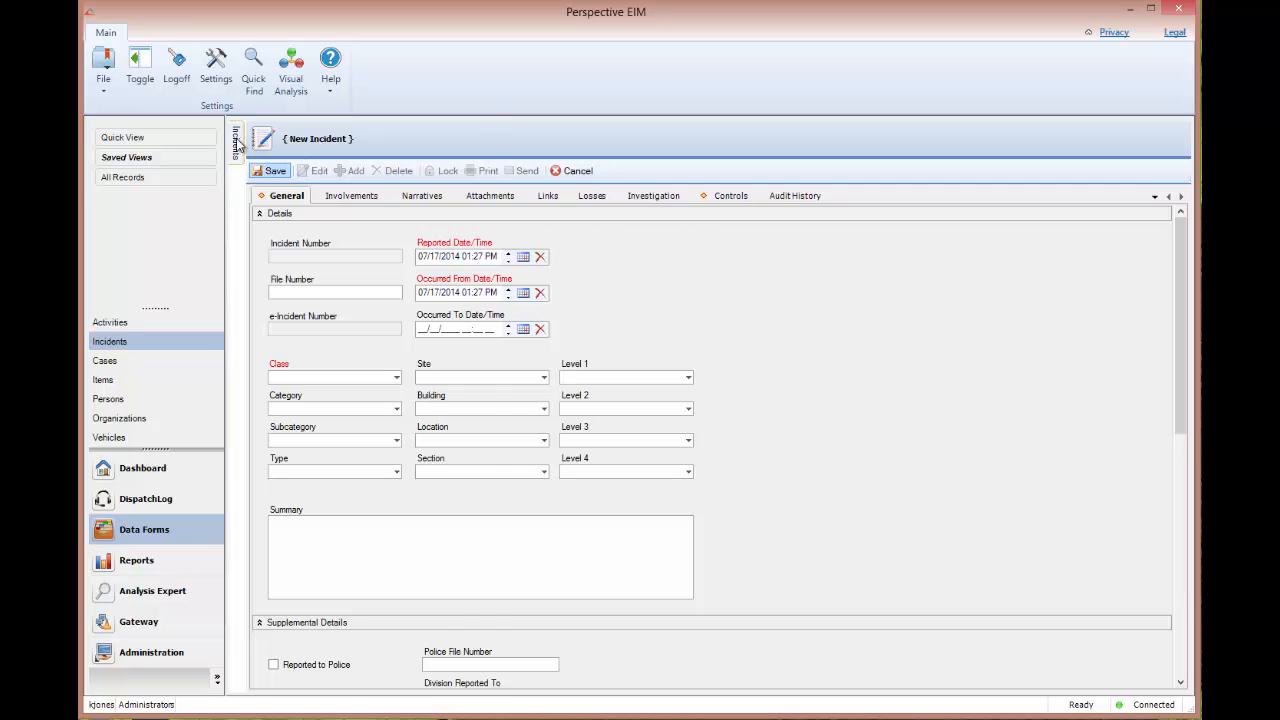
mouse_move(238, 145)
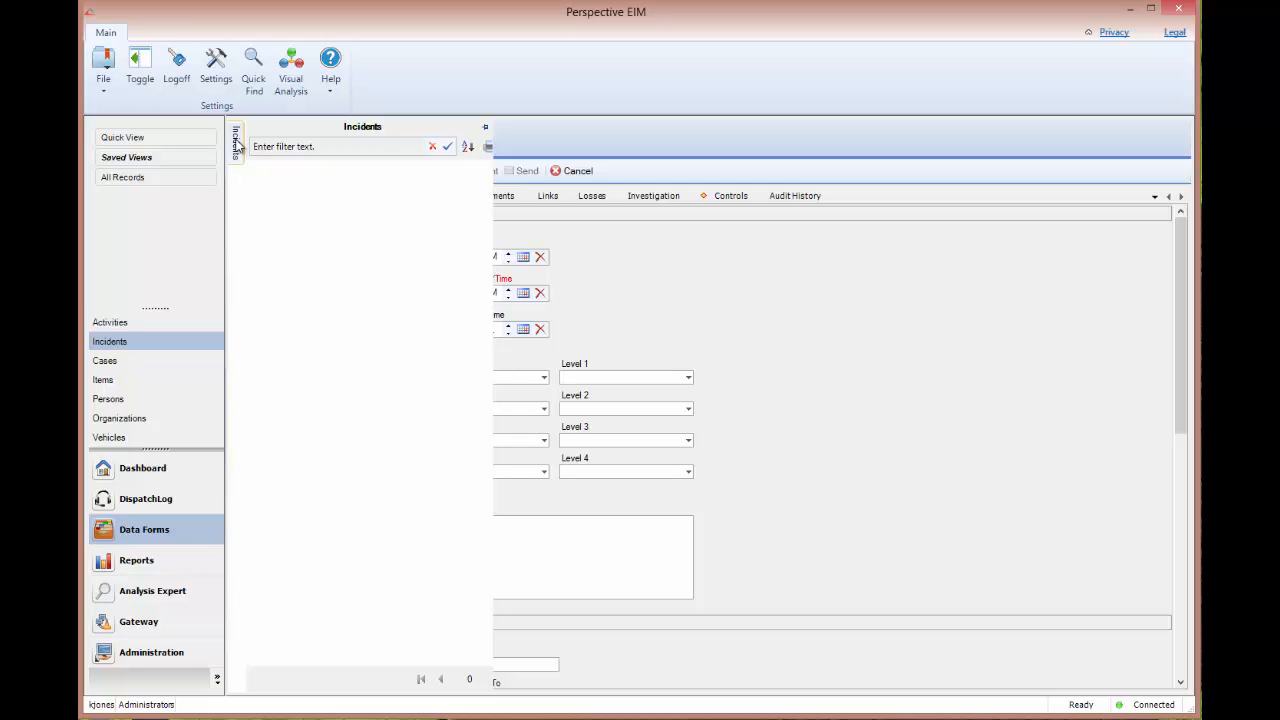
left_click(485, 128)
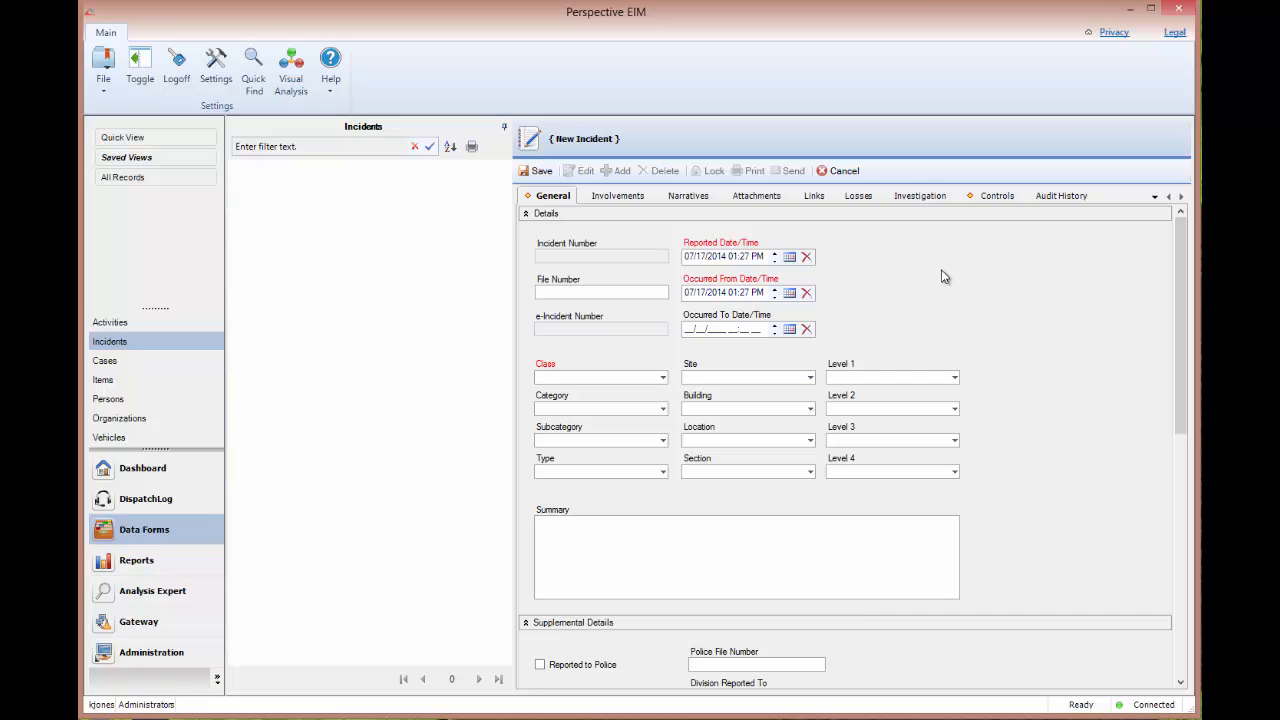
Try to save the new incident with the required Class left empty and dismiss the message.
left_click(541, 171)
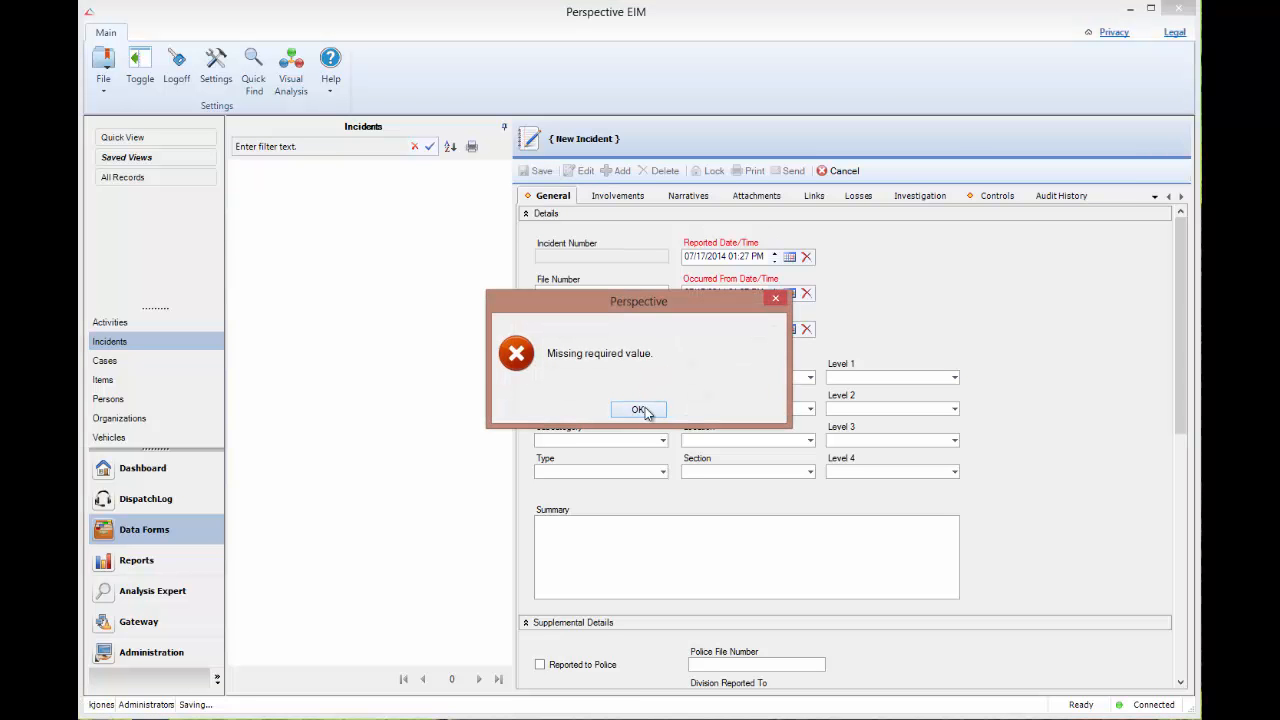
left_click(640, 410)
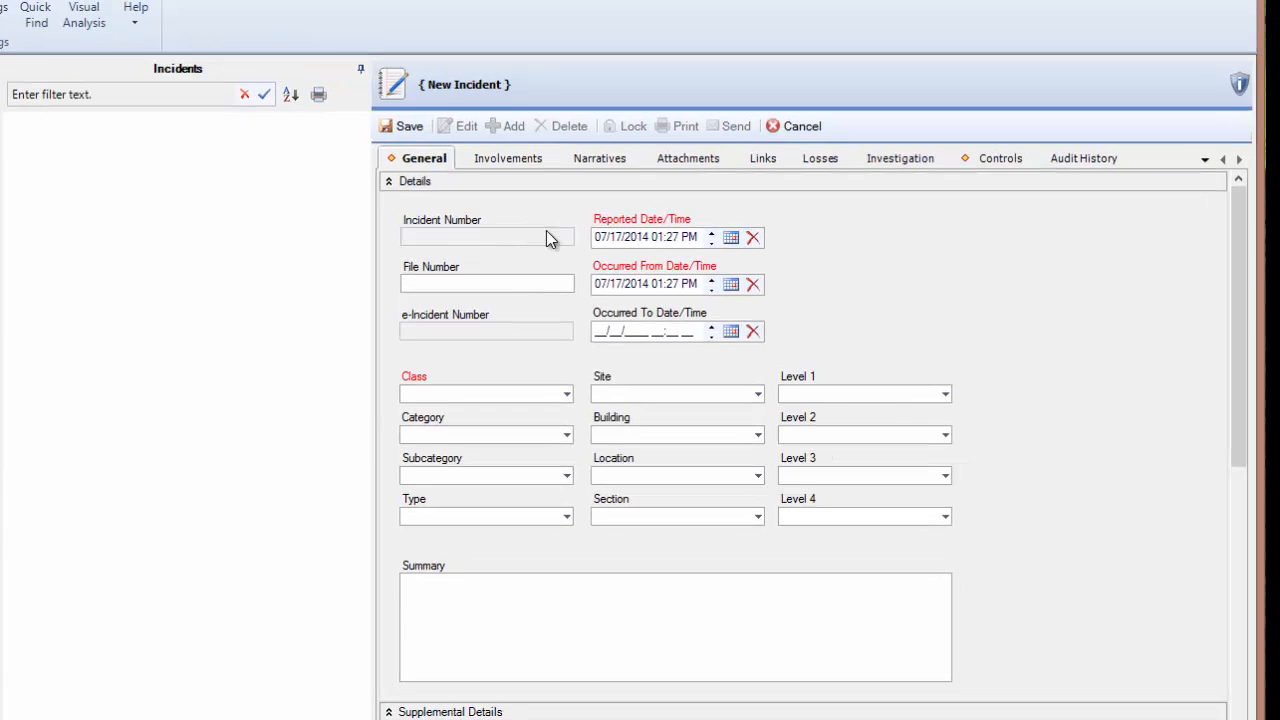
Enter Ref-1002 as the incident's File Number.
left_click(549, 230)
type("Ref-1002")
Try 01/17/2014 01:27 AM as the Occurred To Date/Time and clear the field.
left_click(600, 331)
type("0117")
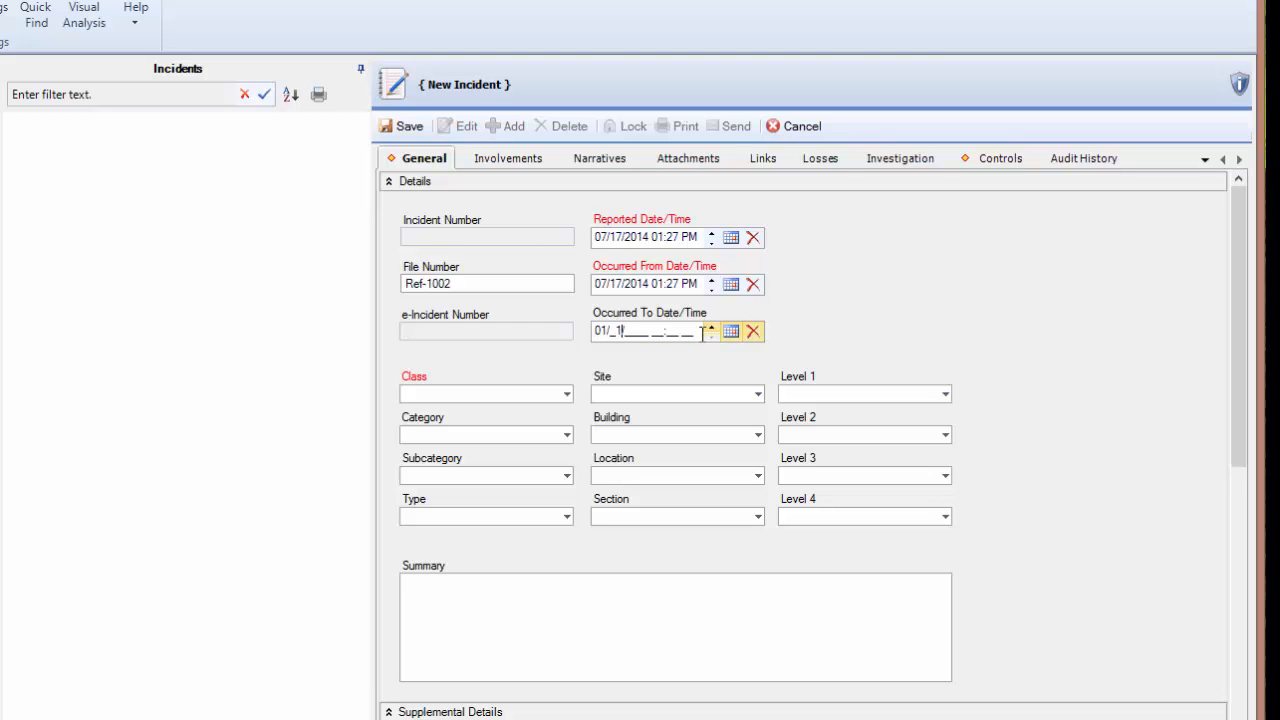
type("201401")
type("27a")
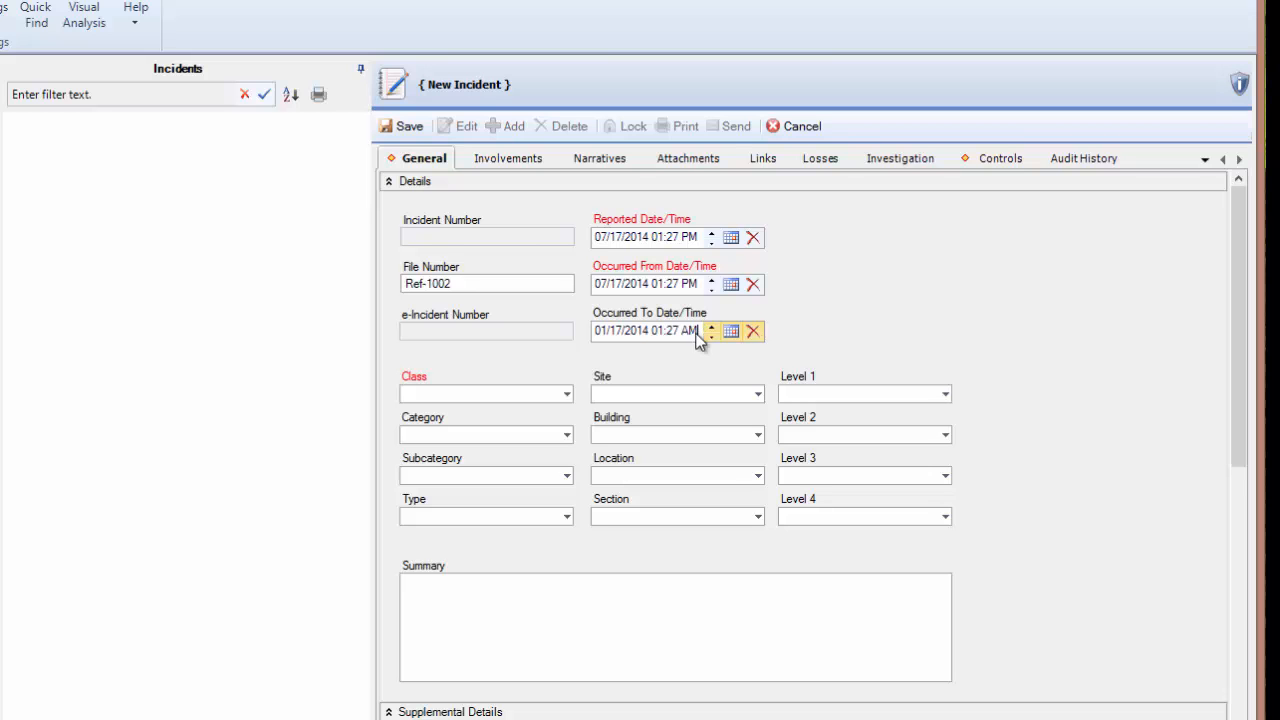
left_click(755, 333)
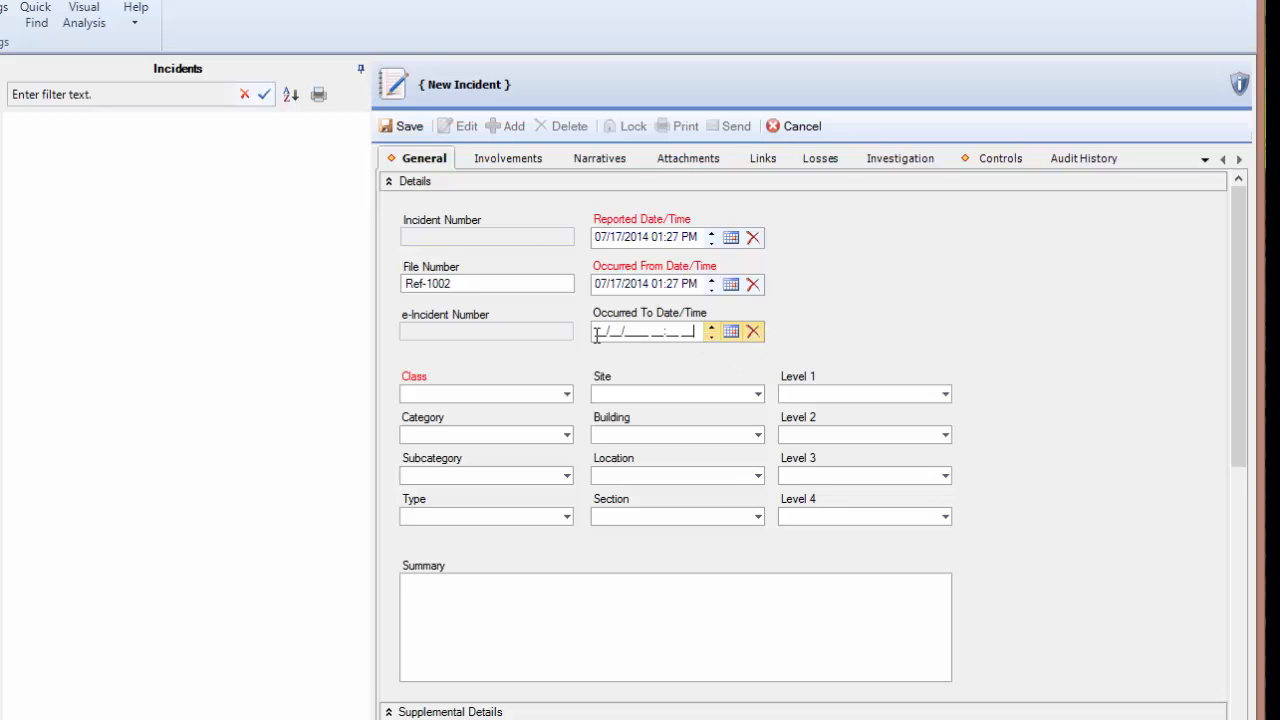
Set the Occurred To Date/Time to 07/17/2014 01:27 PM.
left_click(713, 328)
type("17/2014 ")
type("01:00")
key("BackSpace")
key("BackSpace")
type("27 PM")
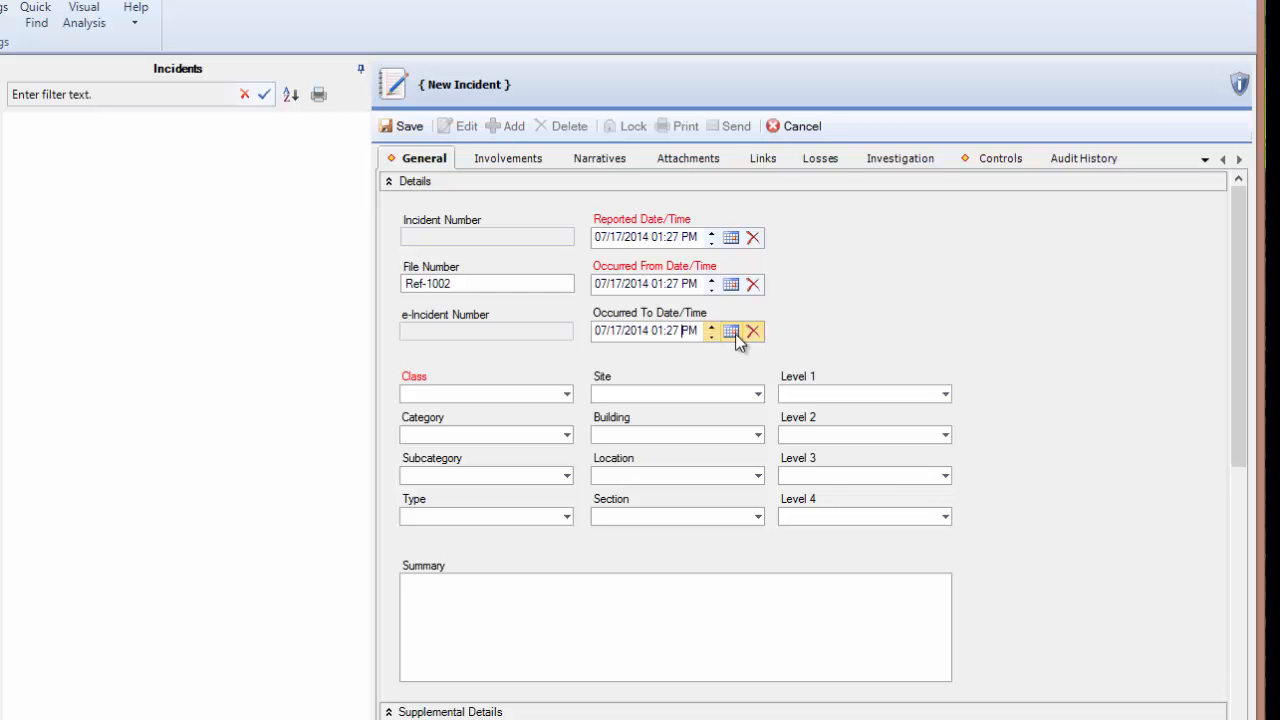
Choose 07/17/2014 from the Occurred To calendar and set the time to 01:58 PM.
left_click(733, 332)
left_click(880, 428)
key("Left")
key("Left")
type("01")
key("Right")
type("58")
key("Right")
type("P")
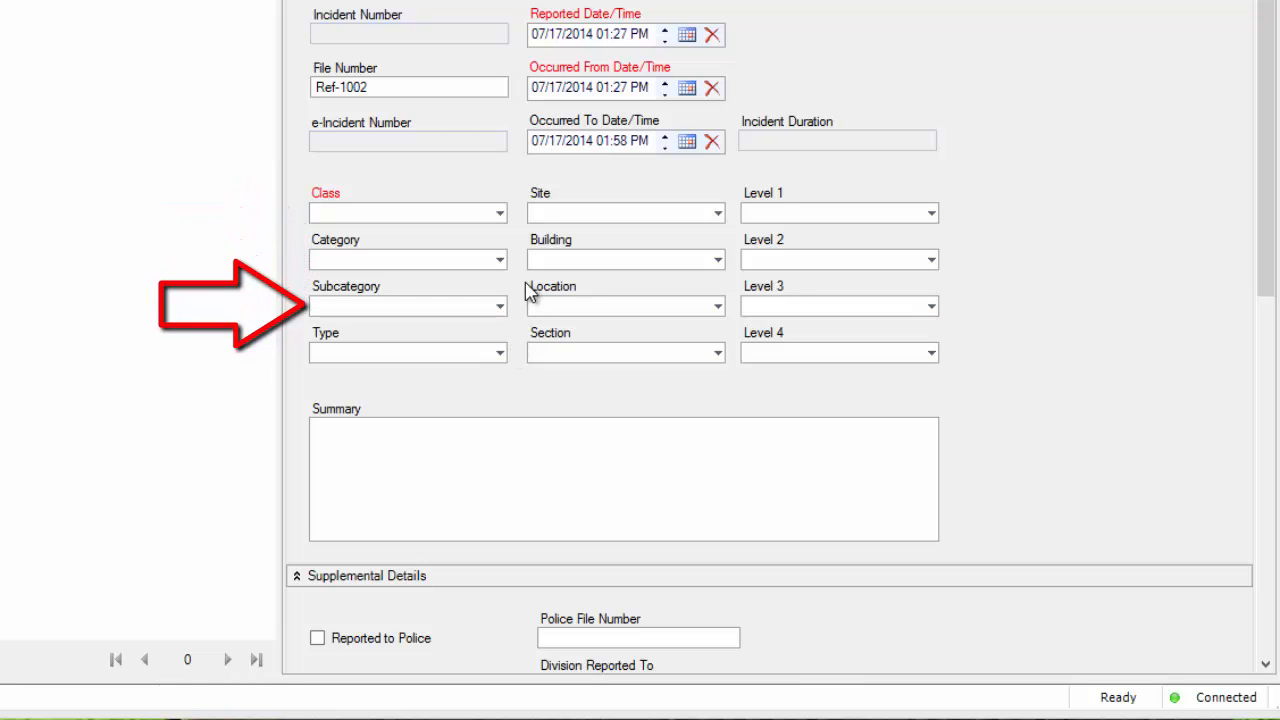
Classify the incident as Class Criminal, Category Fire, Subcategory Arson and Type Major.
left_click(499, 213)
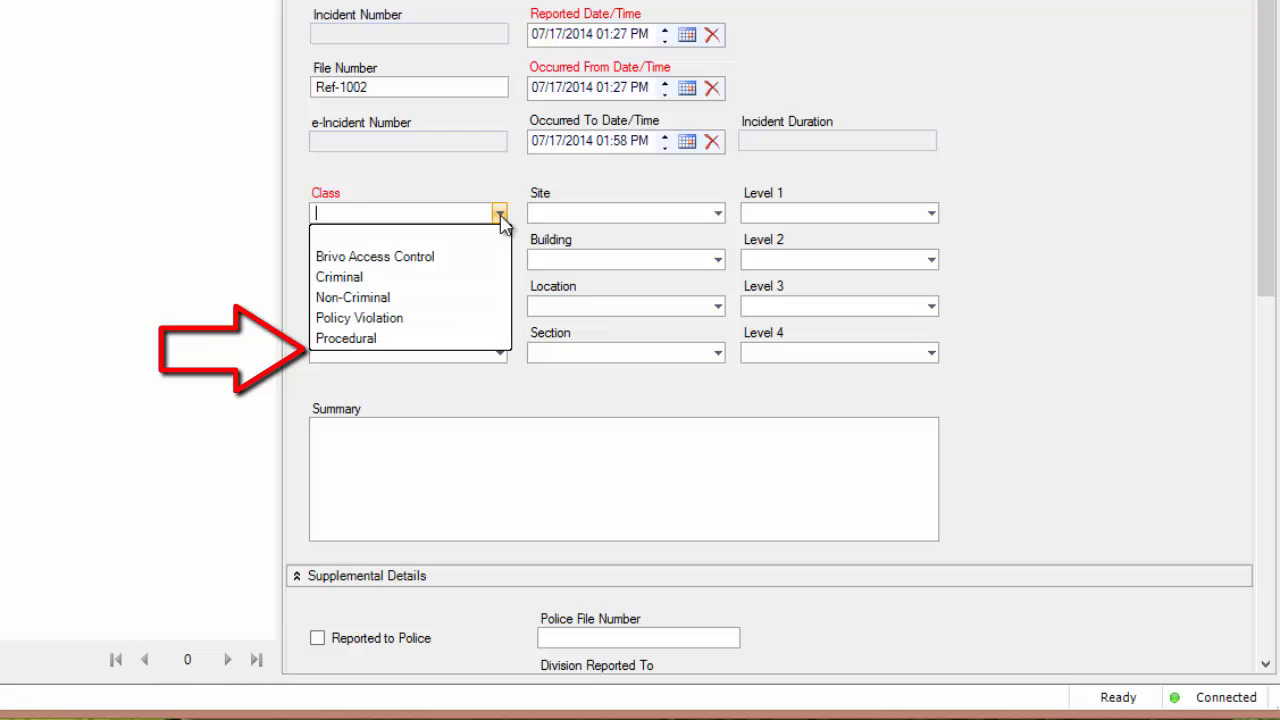
left_click(477, 276)
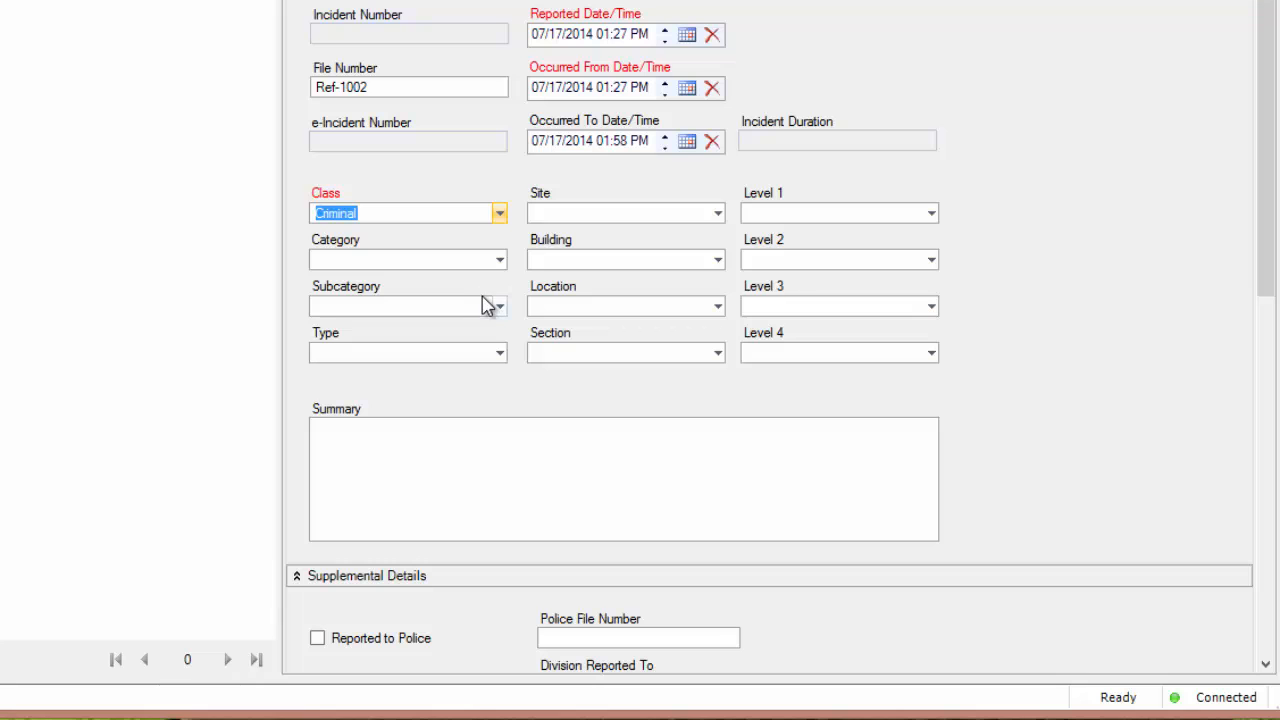
left_click(499, 259)
left_click(455, 344)
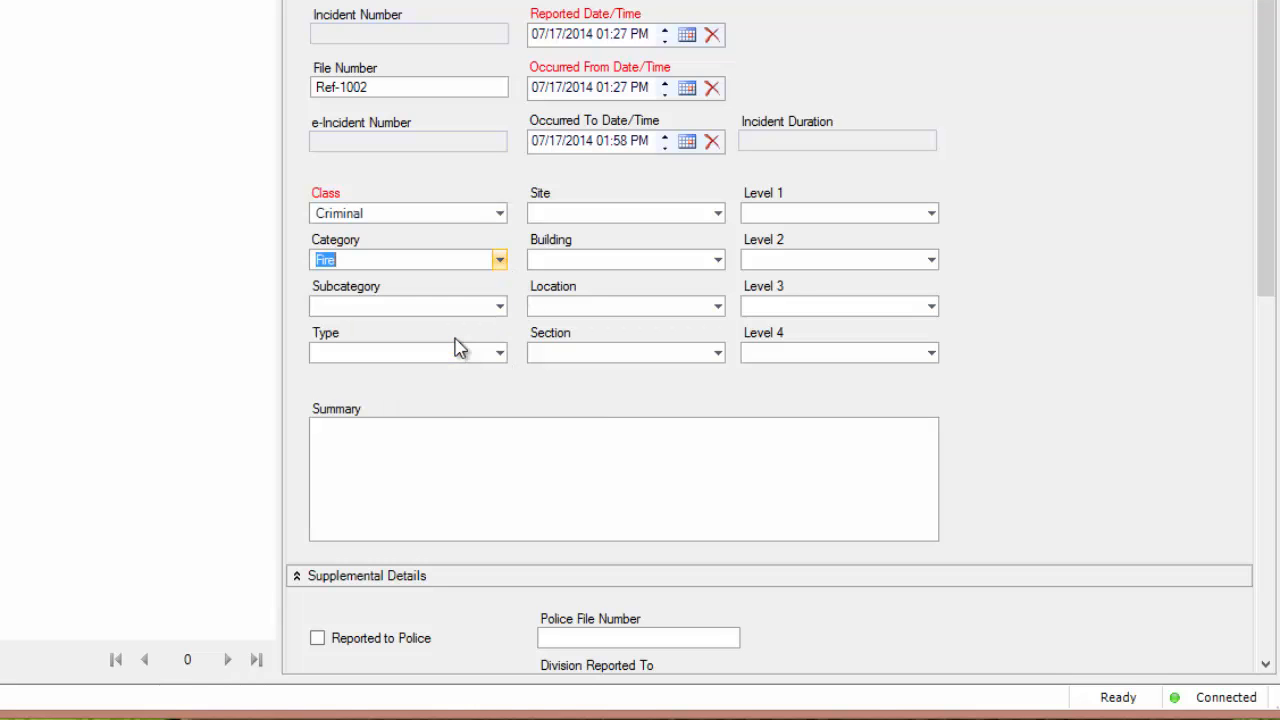
left_click(499, 306)
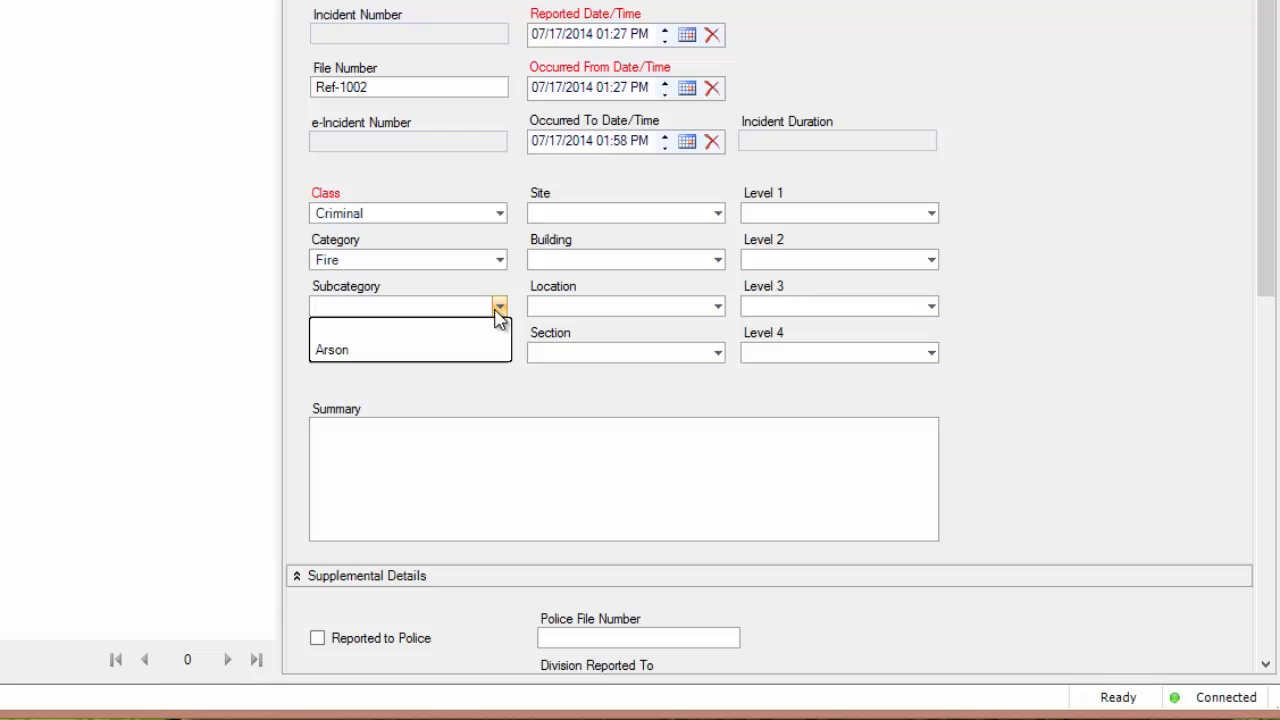
left_click(492, 348)
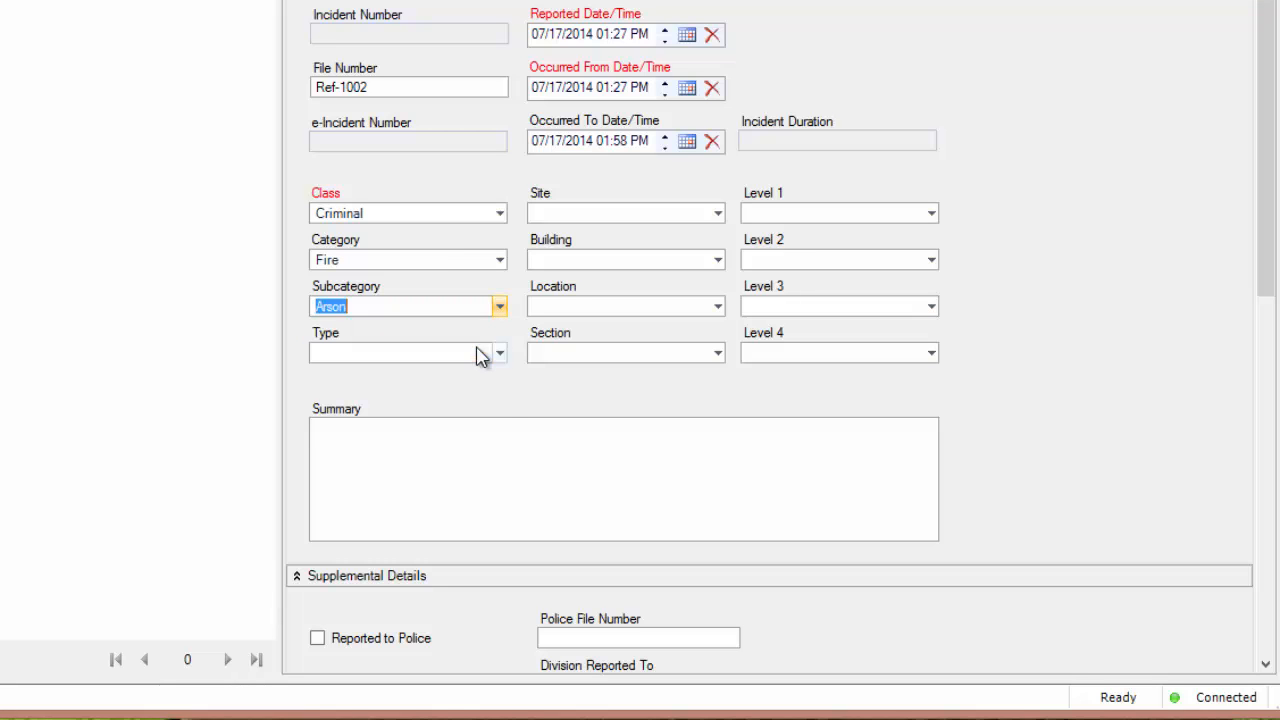
left_click(502, 356)
left_click(486, 403)
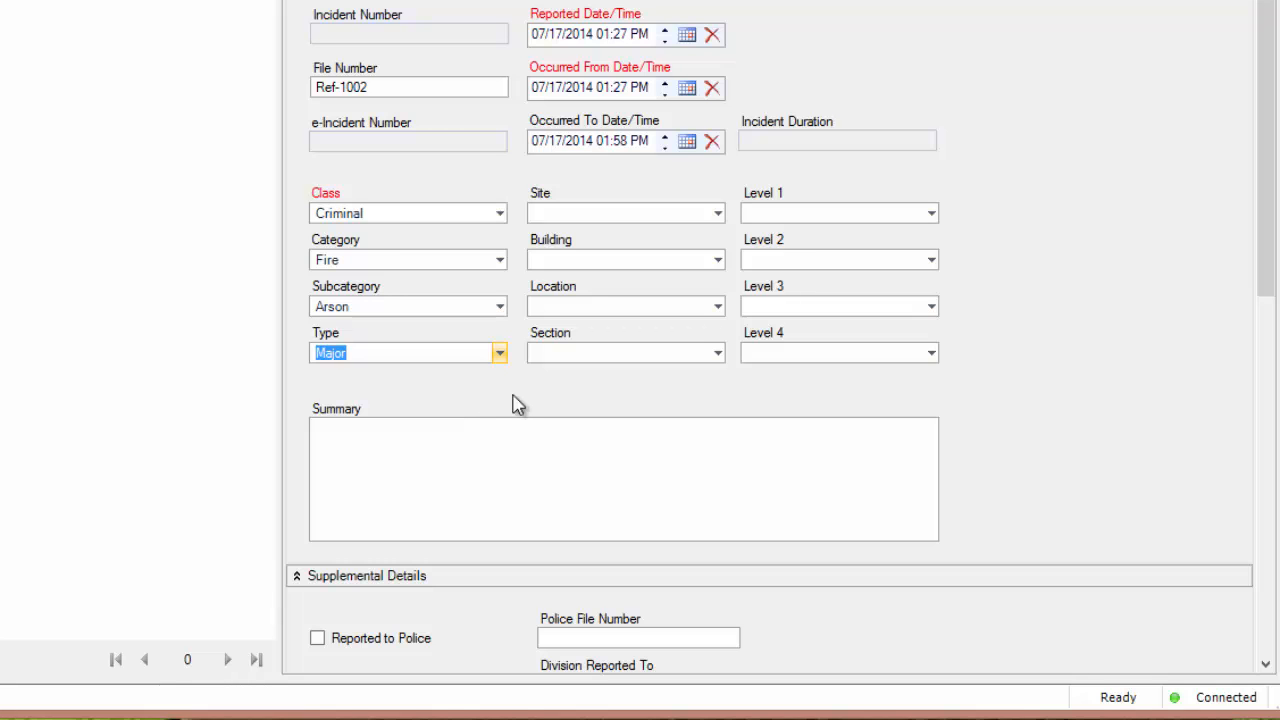
Set the incident's Site to Central Campus, Building to Building 1 - Harper, Location to First Floor and Section to Rear Entrance - Service.
left_click(718, 214)
left_click(703, 259)
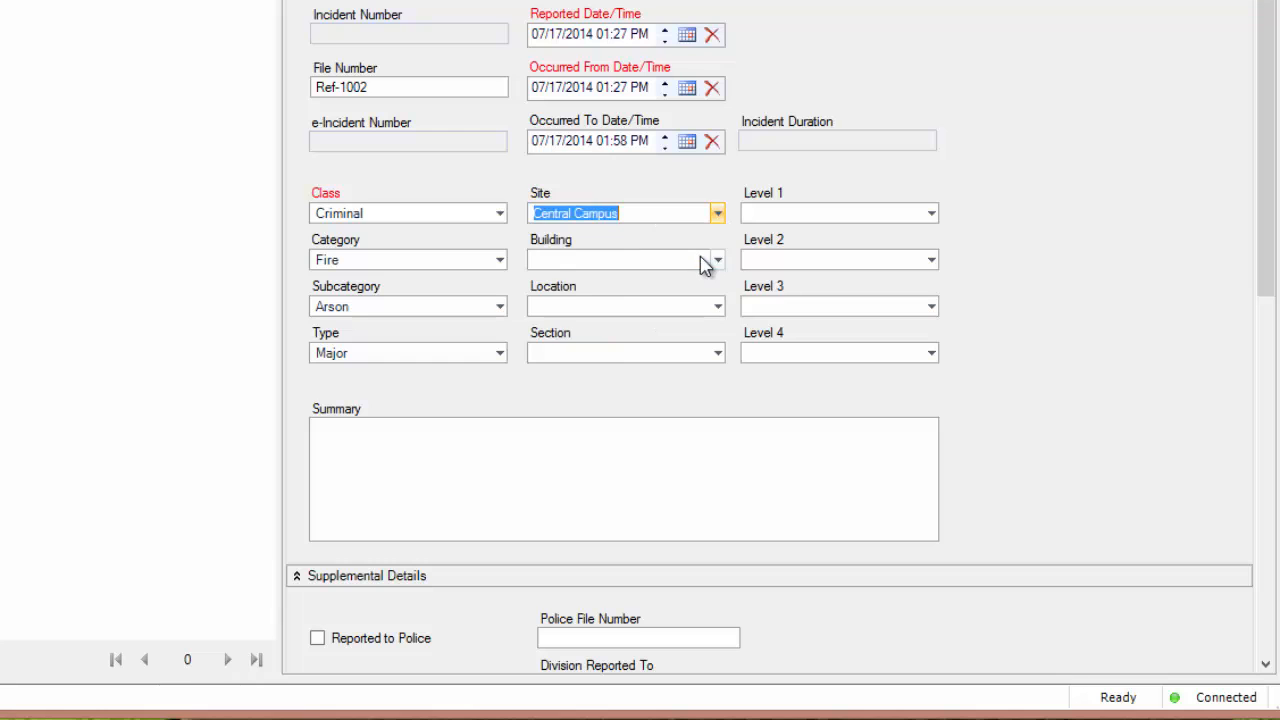
left_click(718, 260)
left_click(713, 303)
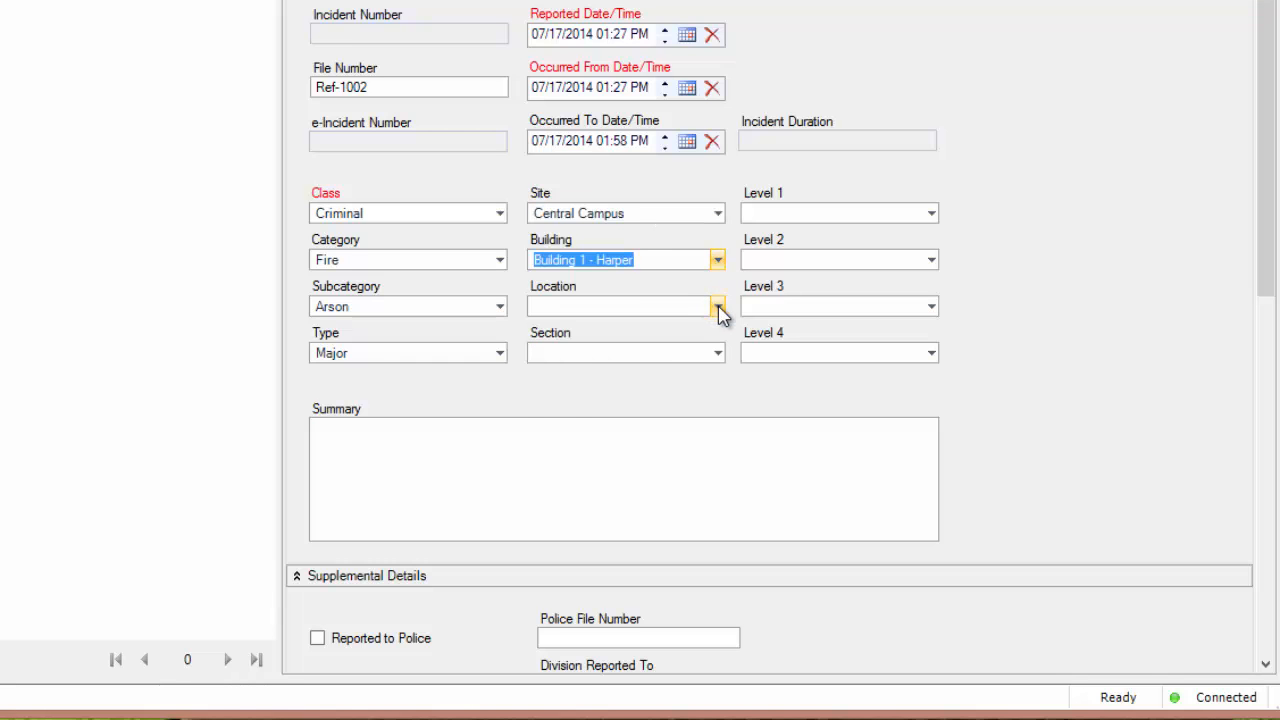
left_click(718, 307)
left_click(700, 350)
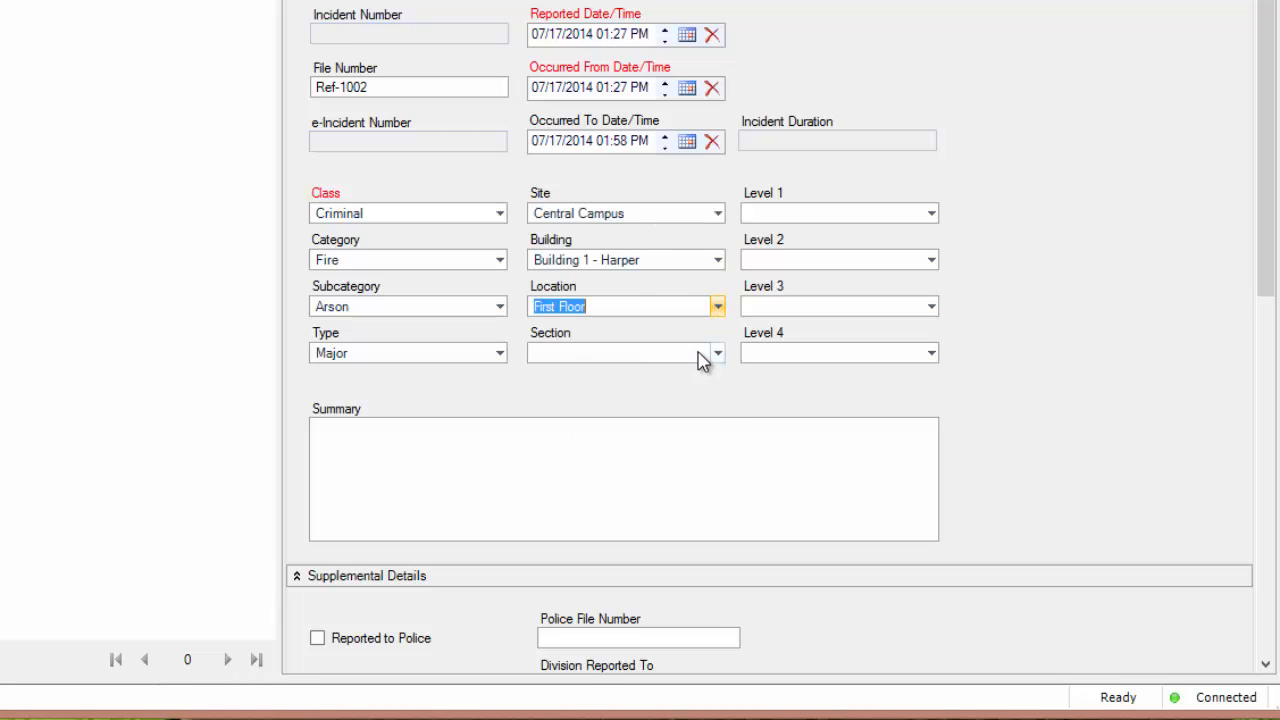
left_click(718, 353)
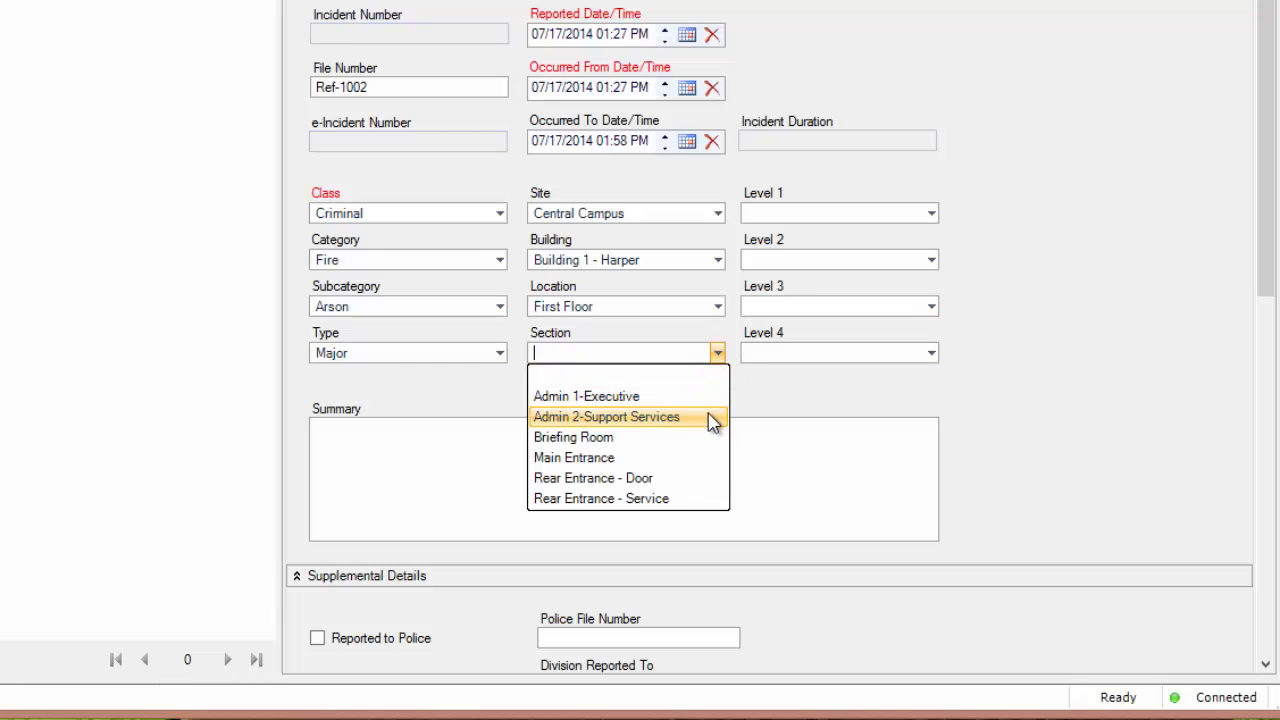
left_click(693, 499)
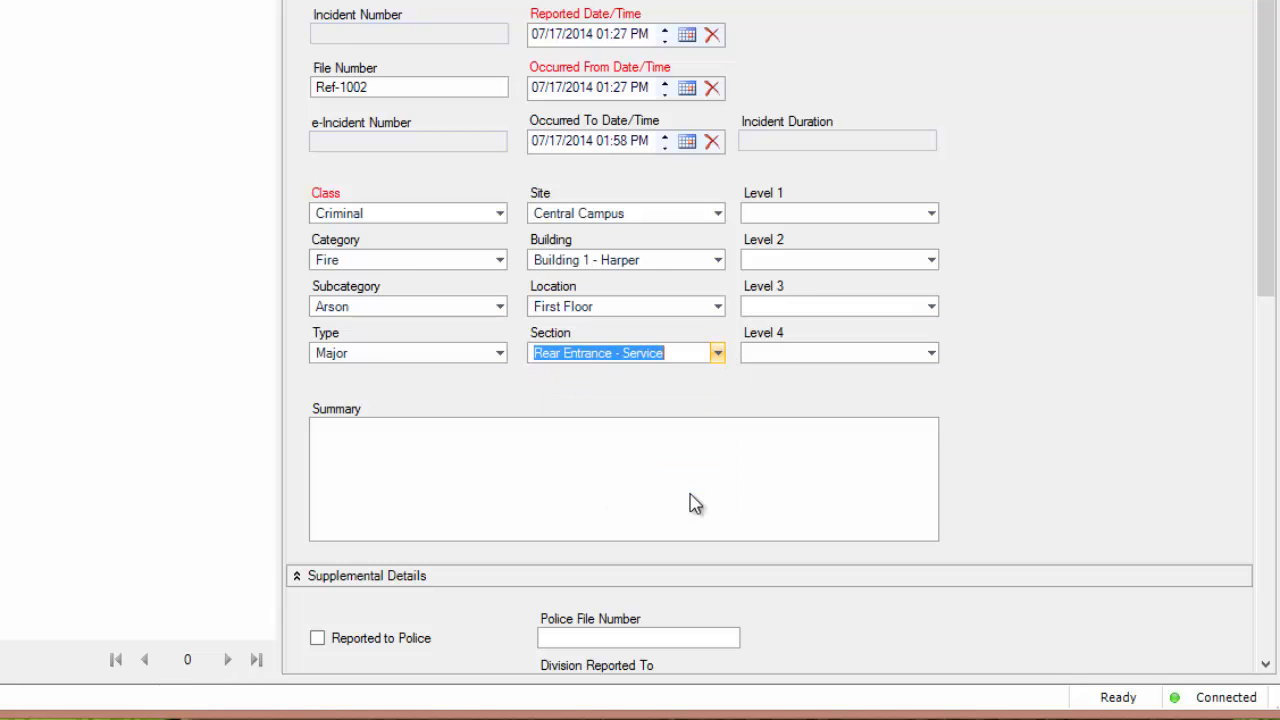
Set Level 1 to North America, Level 2 to United States, Level 3 to Subsidiary 2 and Level 4 to Manufacturing.
left_click(931, 216)
left_click(914, 277)
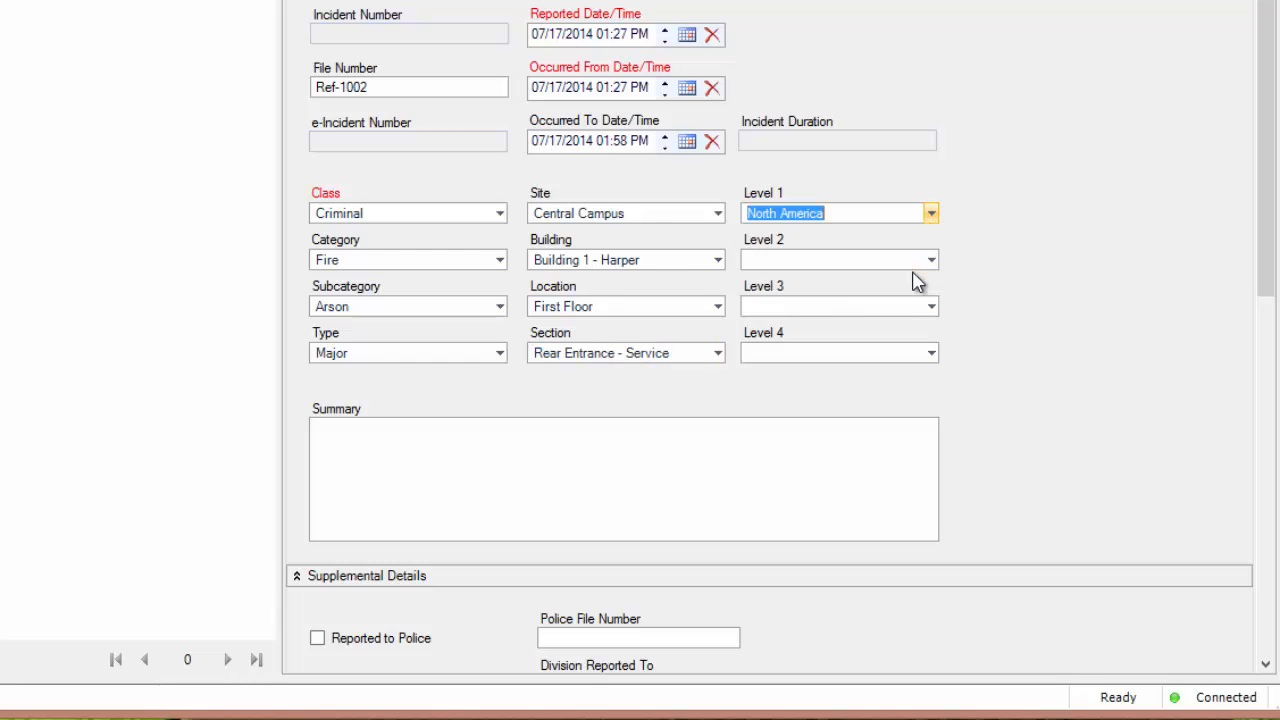
left_click(930, 264)
left_click(924, 324)
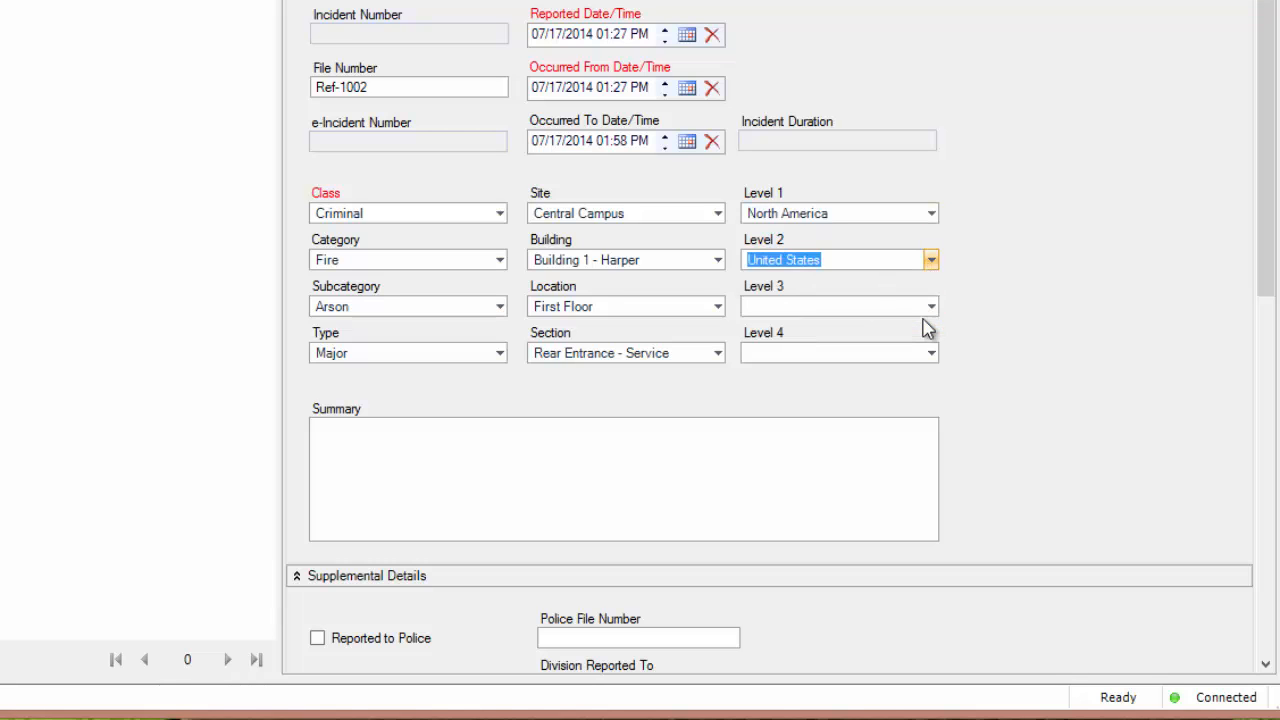
left_click(931, 307)
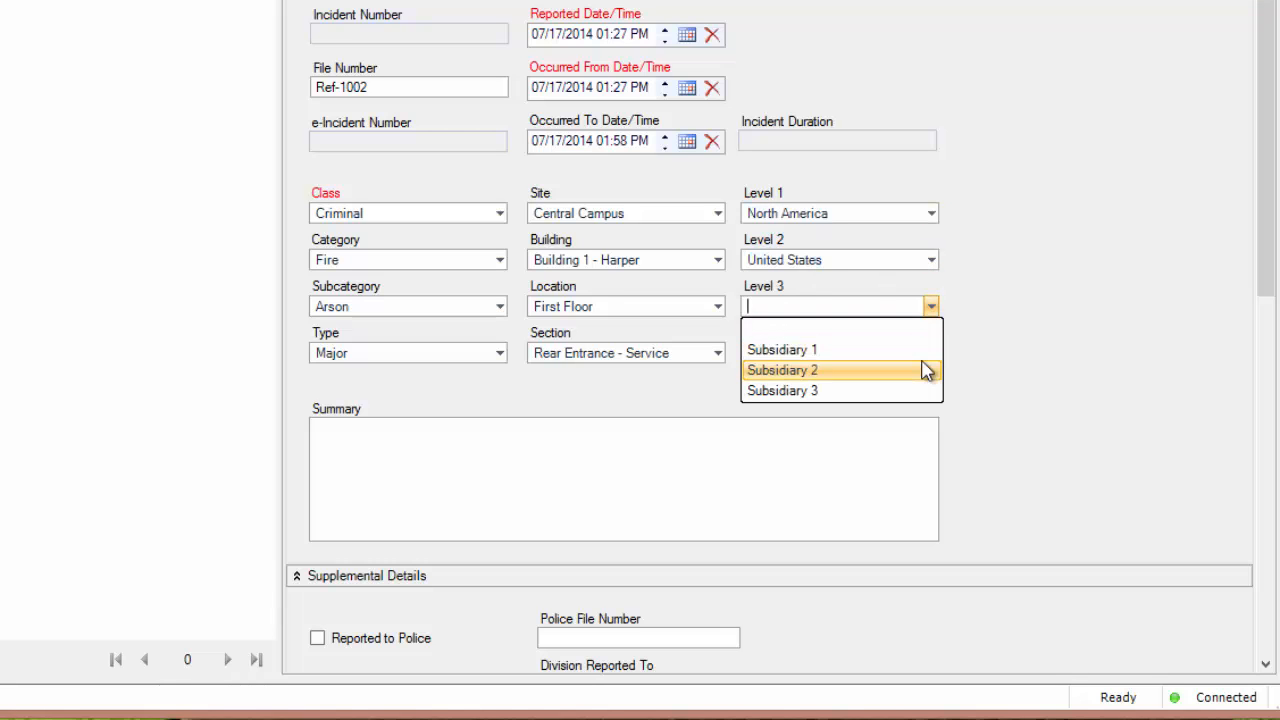
left_click(925, 370)
left_click(931, 353)
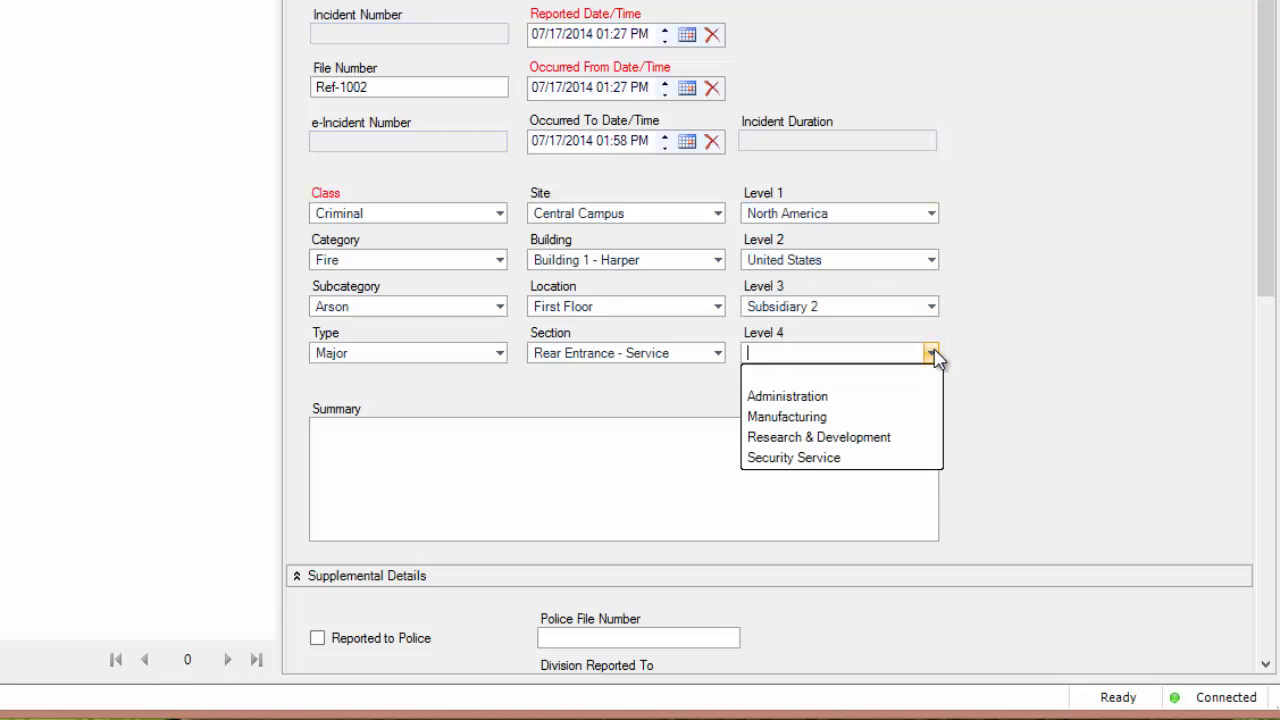
left_click(923, 426)
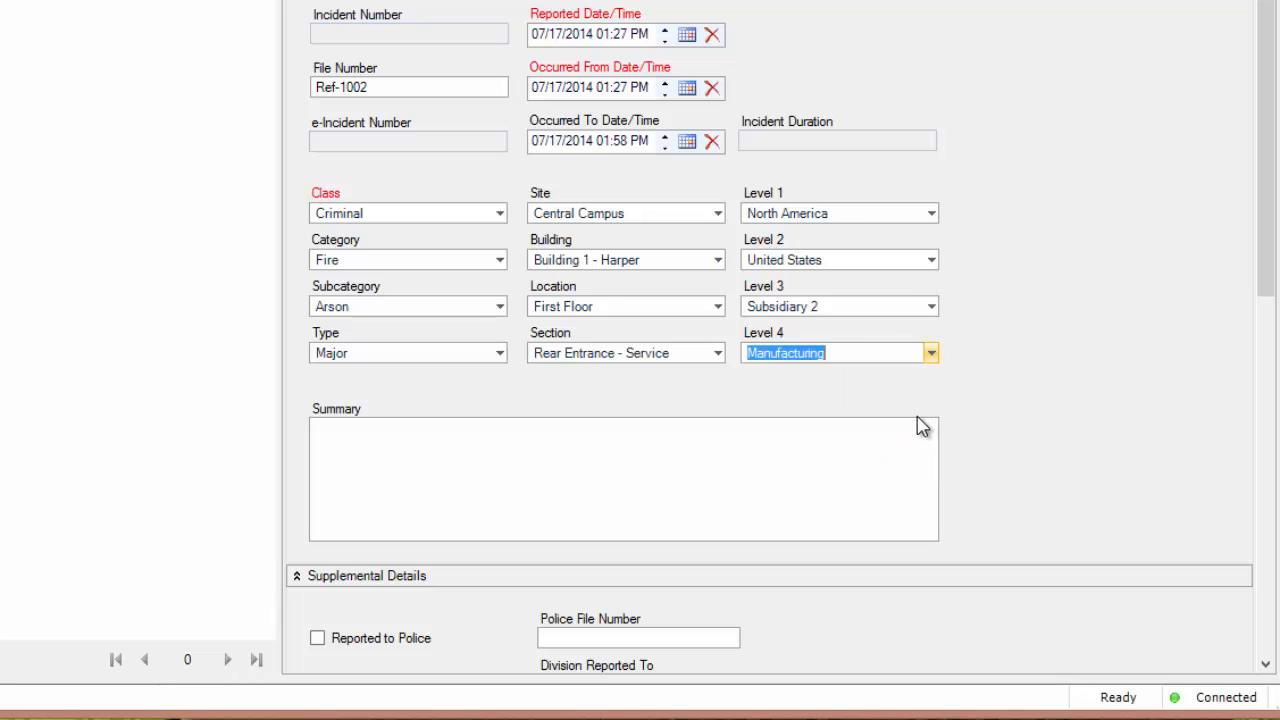
Save the incident with summary "A fire was set to the rear entrance door of the Harper building causing major damage to the building and destroying product.".
left_click(579, 437)
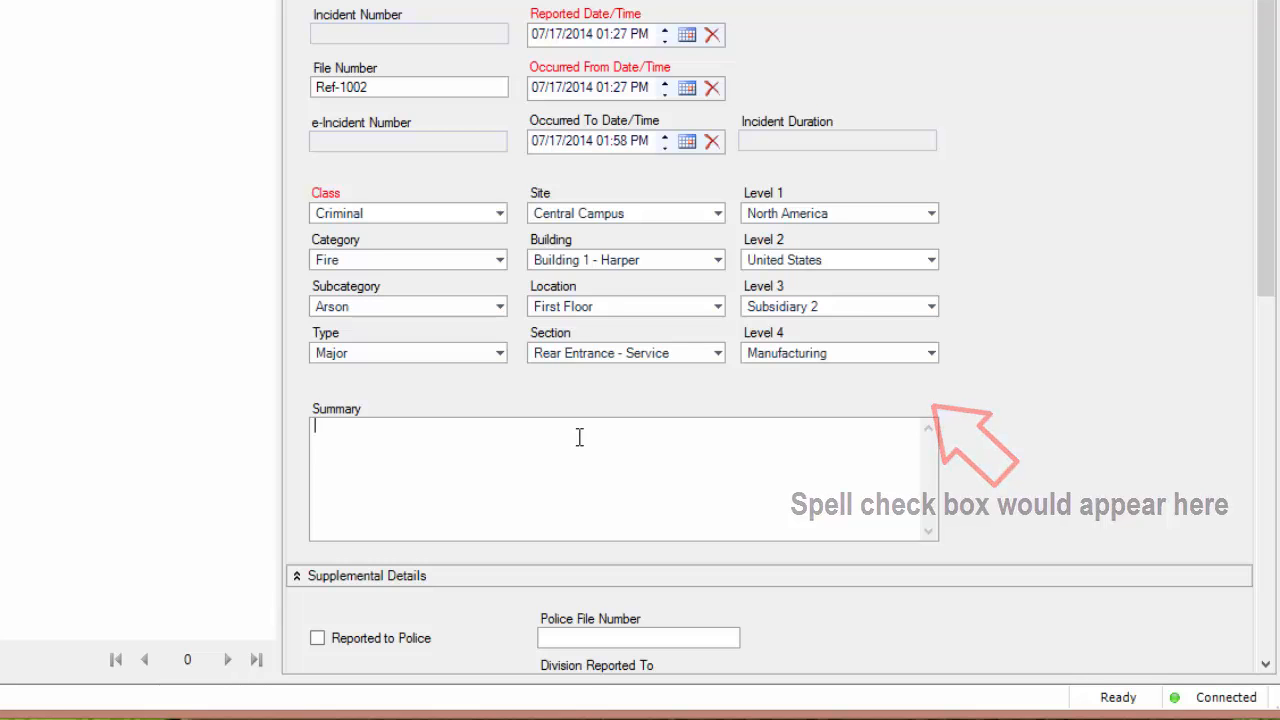
type("A fire was set to the rear entrance door of the Harper building causing major damage to the building and destroying product.")
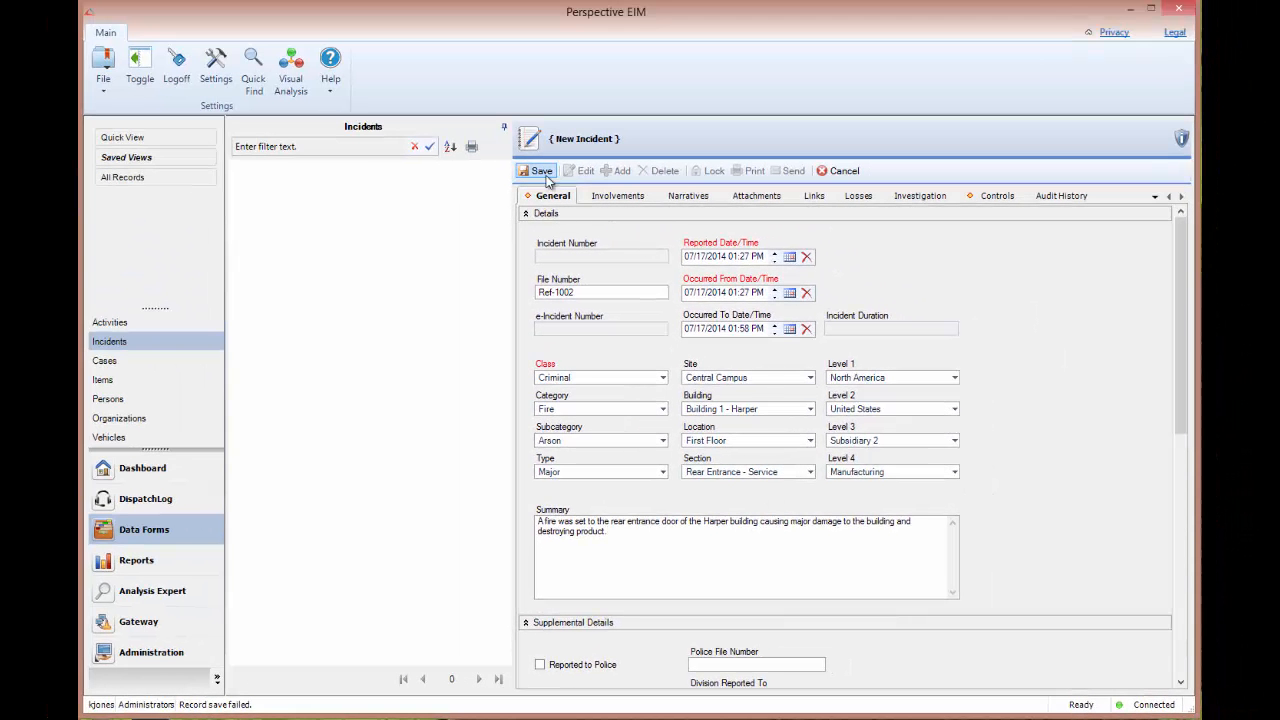
left_click(544, 174)
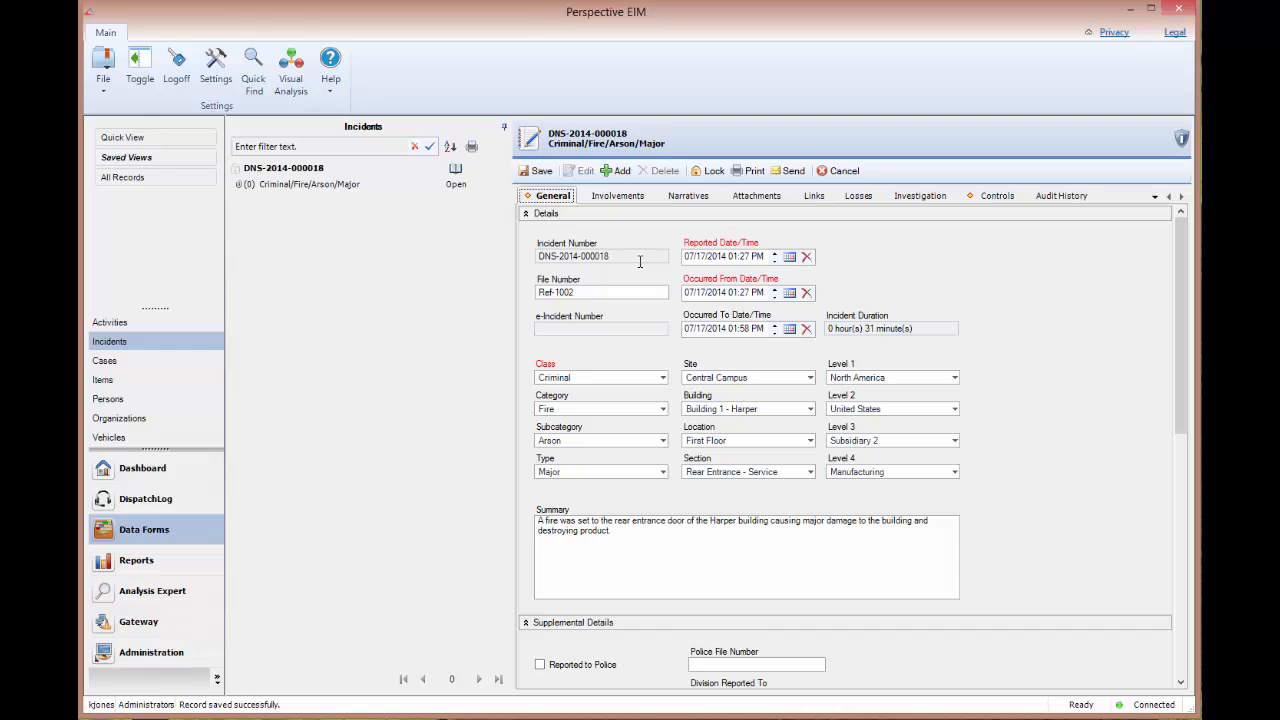